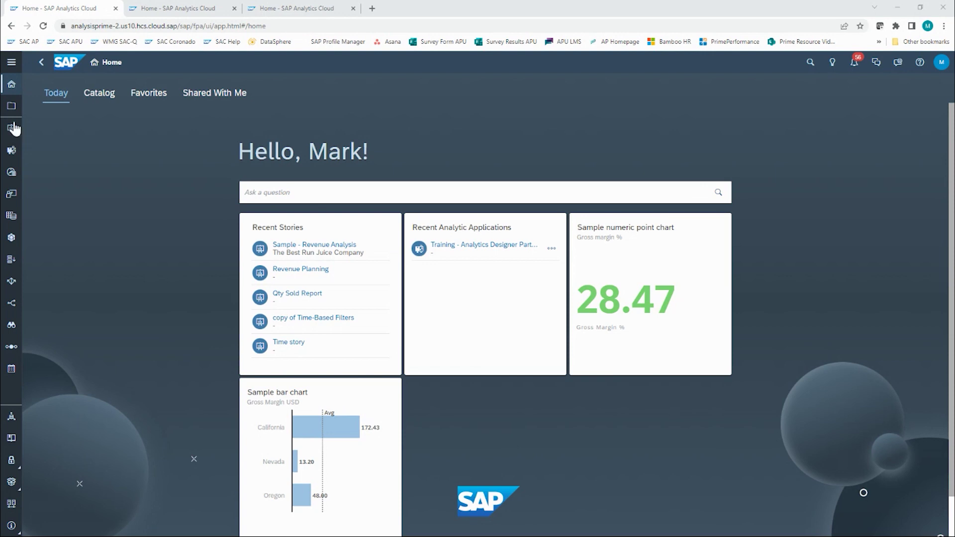
From the Stories page, with the navigation collapsed, start a new Responsive story.
mouse_move(47, 84)
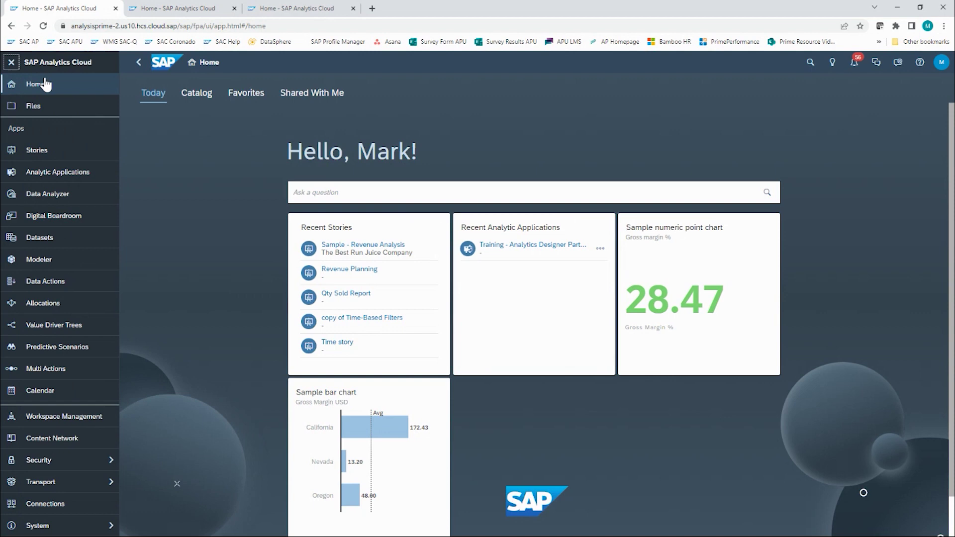
left_click(54, 156)
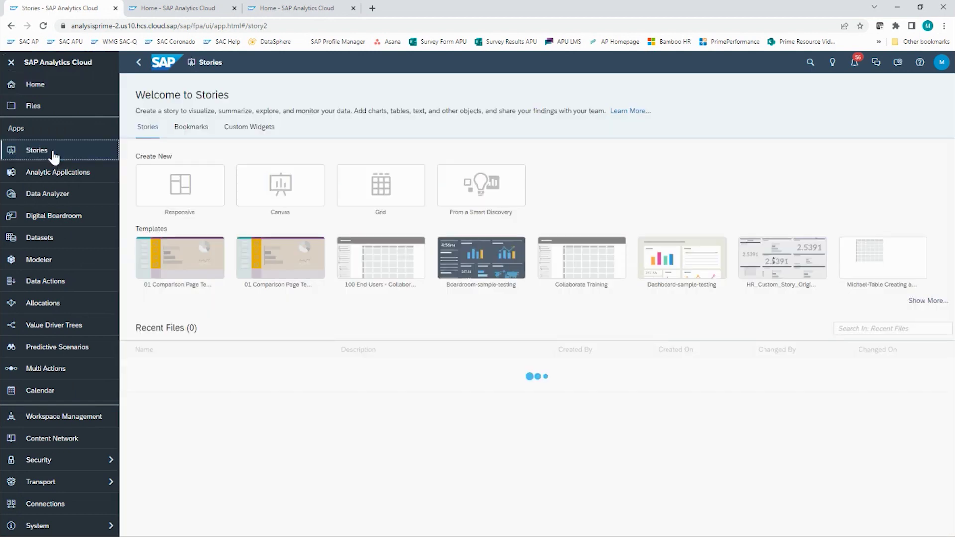
left_click(10, 62)
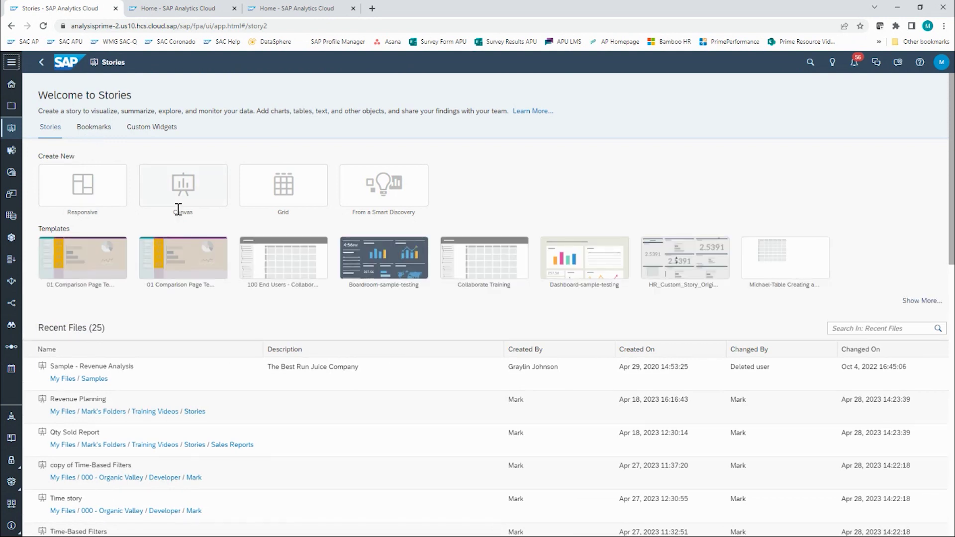
left_click(68, 193)
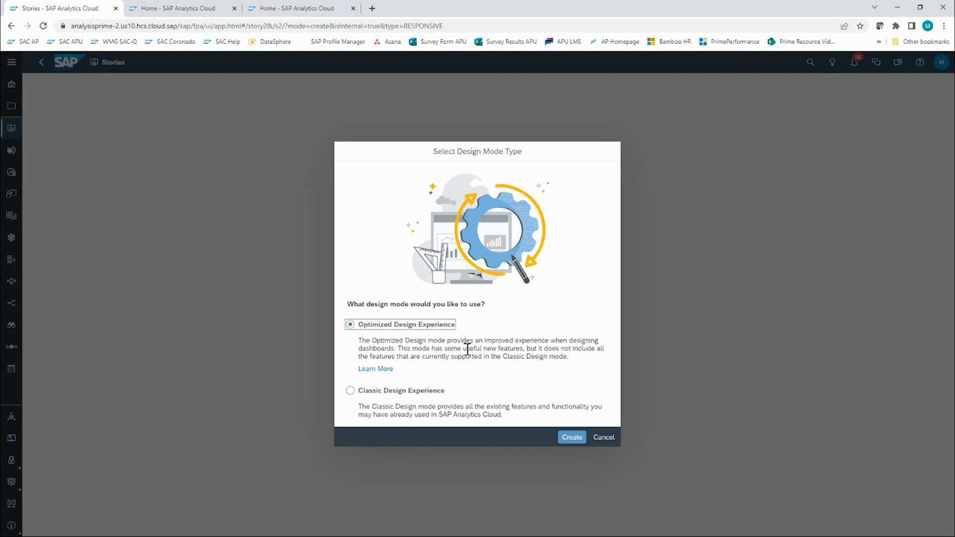
Create the blank story in Optimized Design Experience, then go to the Home page tab.
left_click(570, 438)
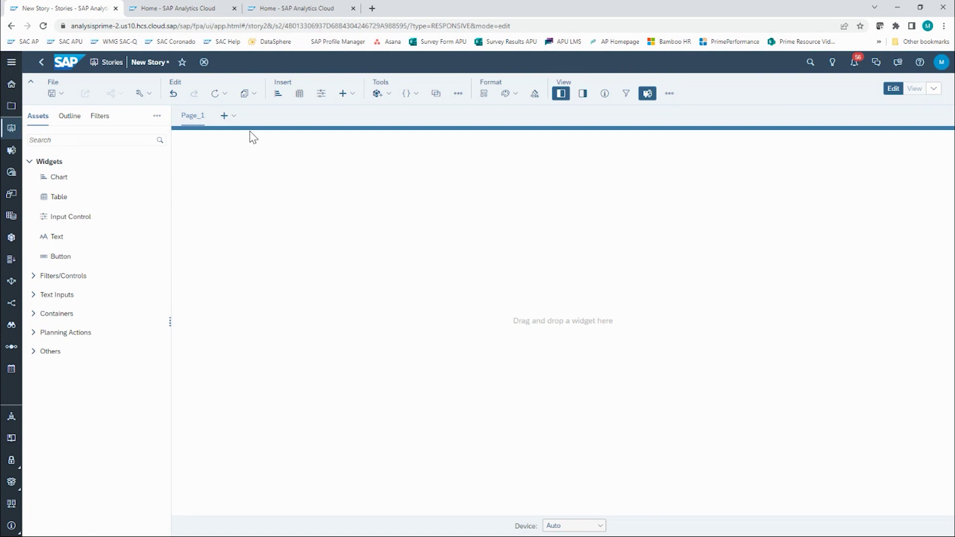
left_click(208, 11)
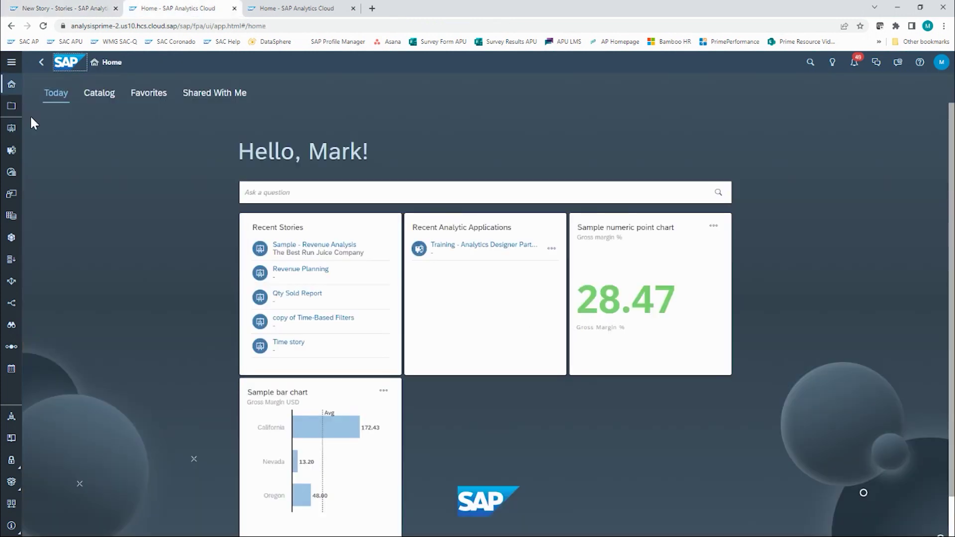
Create a second Responsive story in Classic Design Experience and collapse the navigation.
mouse_move(35, 180)
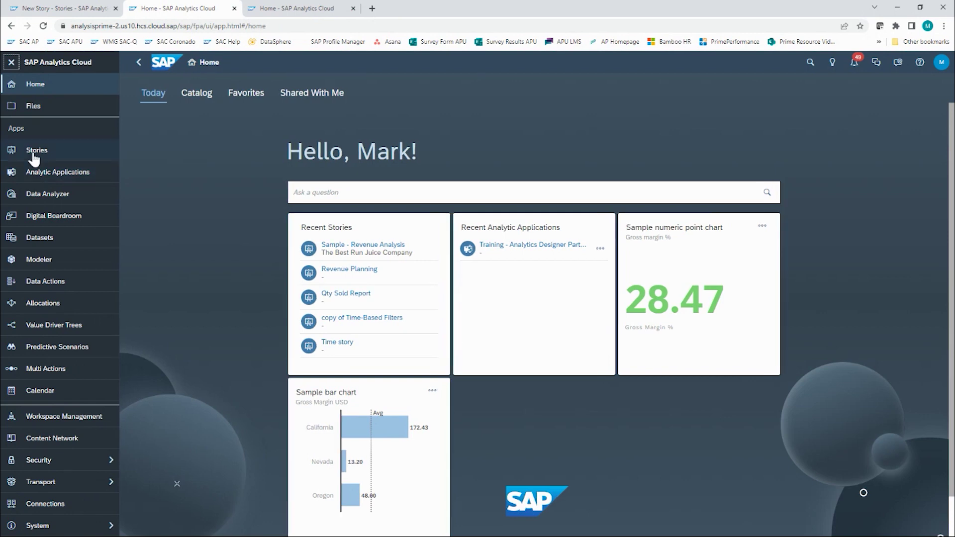
left_click(35, 151)
left_click(179, 196)
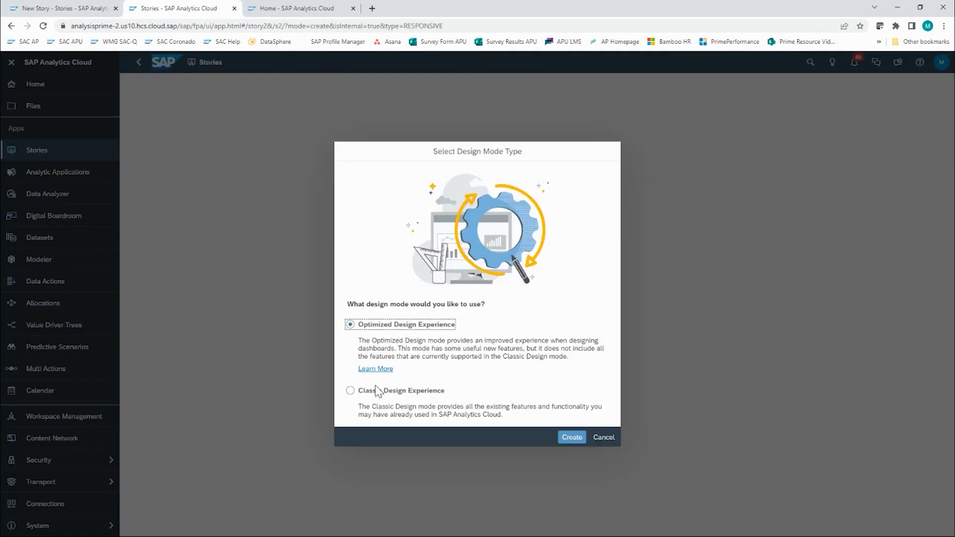
left_click(350, 391)
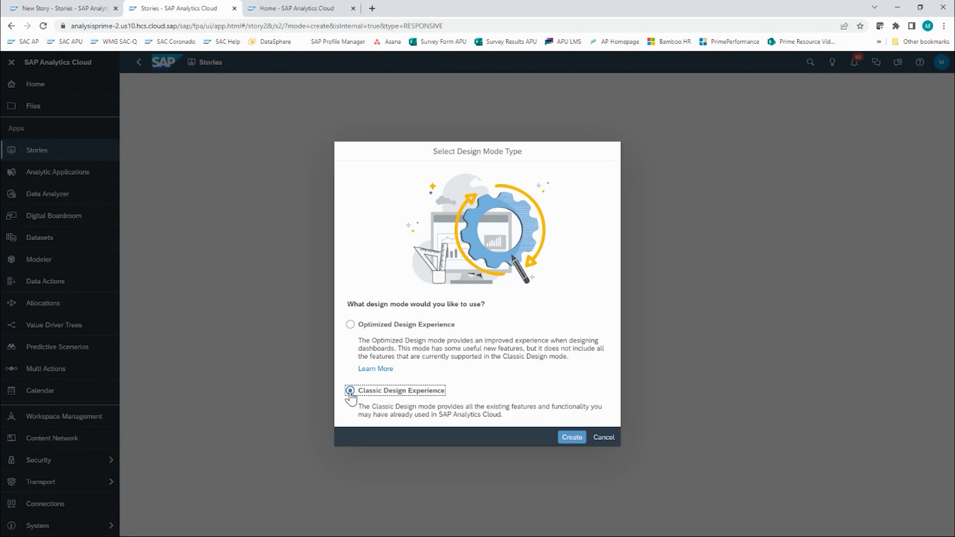
left_click(571, 438)
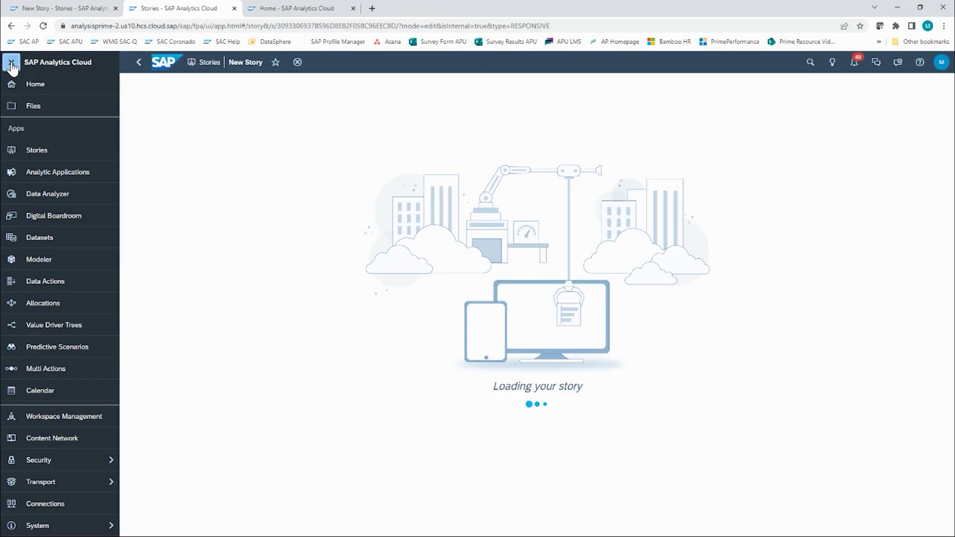
left_click(11, 63)
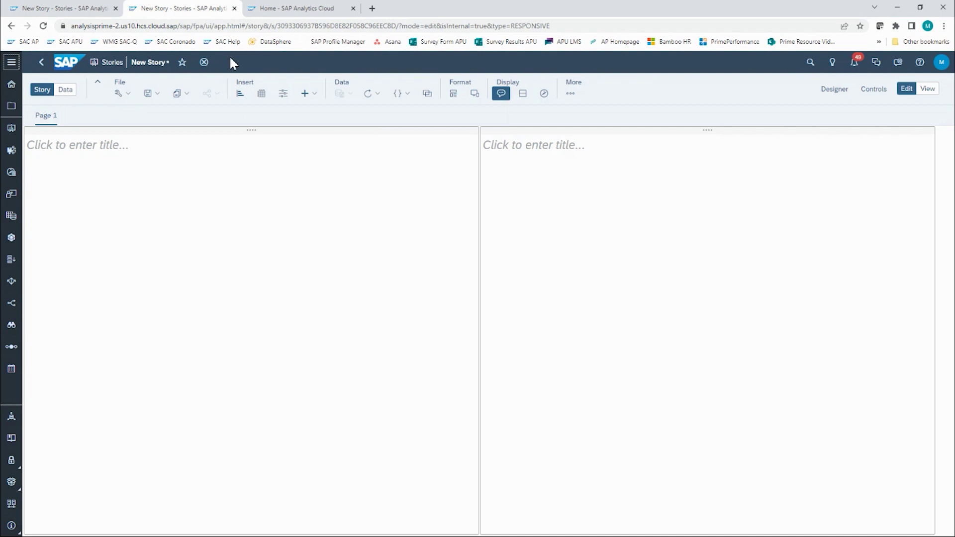
key("ctrl+shift+Tab")
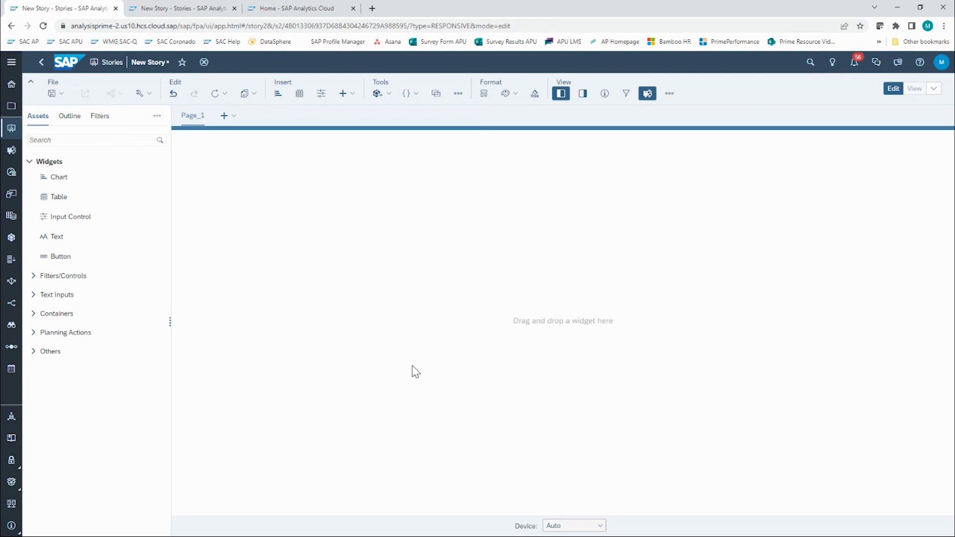
In the Classic story, open the Designer panel and compare Builder and Styling, then return to the Optimized story.
left_click(186, 11)
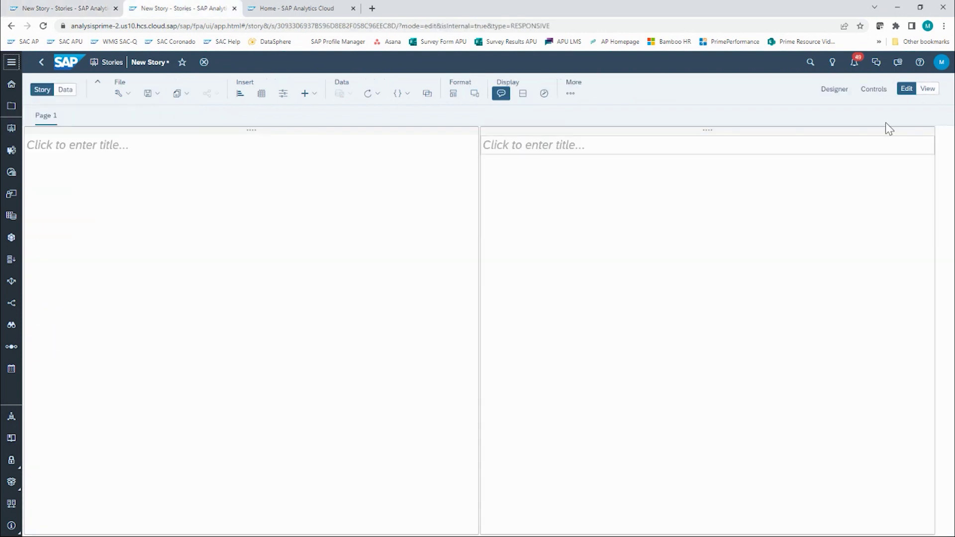
left_click(834, 90)
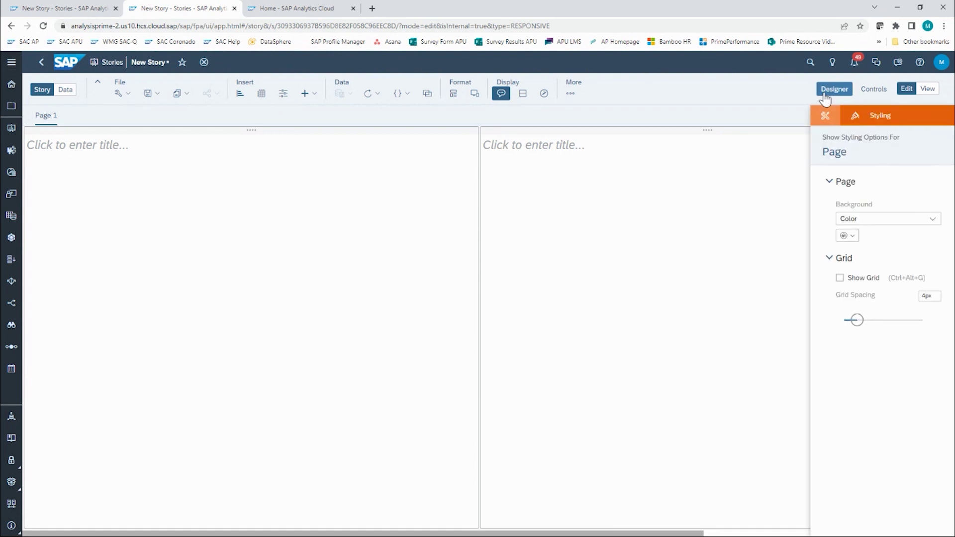
left_click(825, 97)
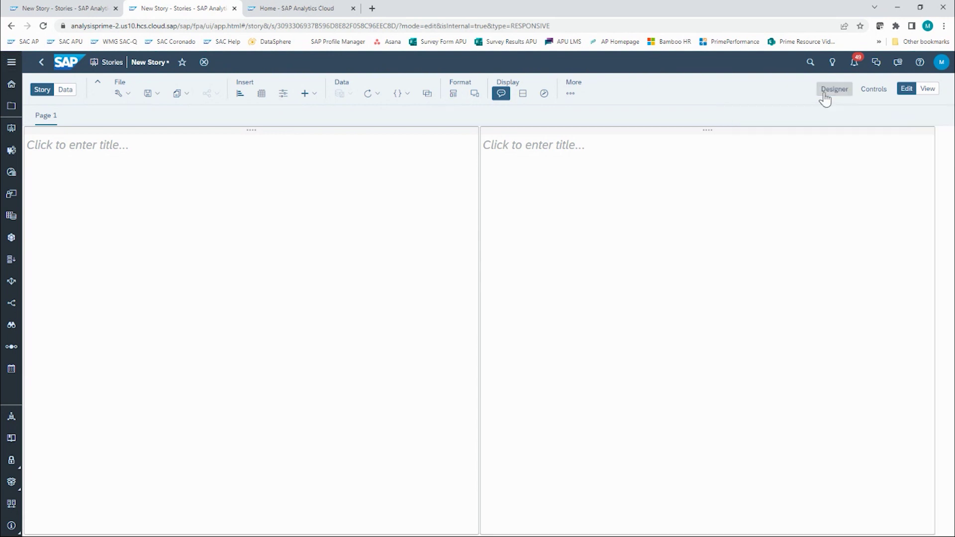
left_click(825, 98)
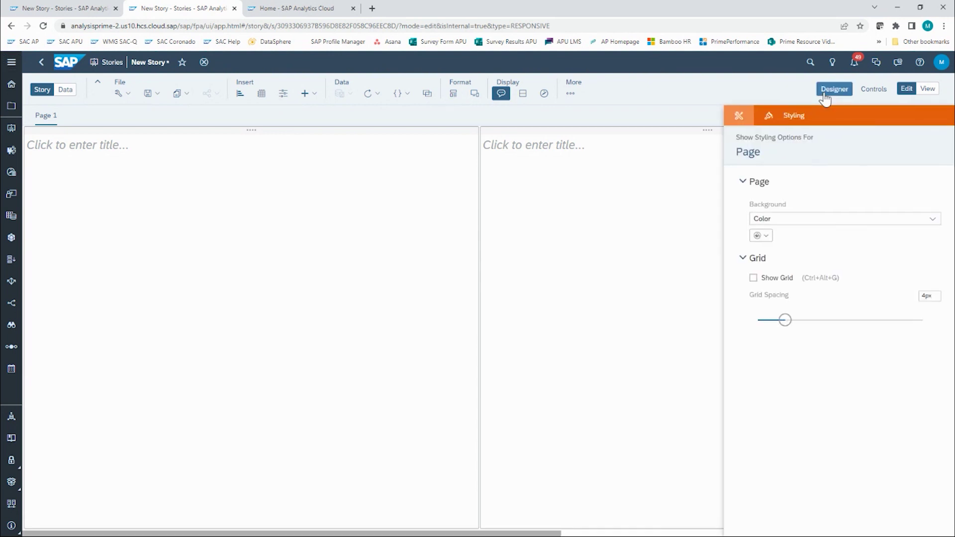
left_click(736, 118)
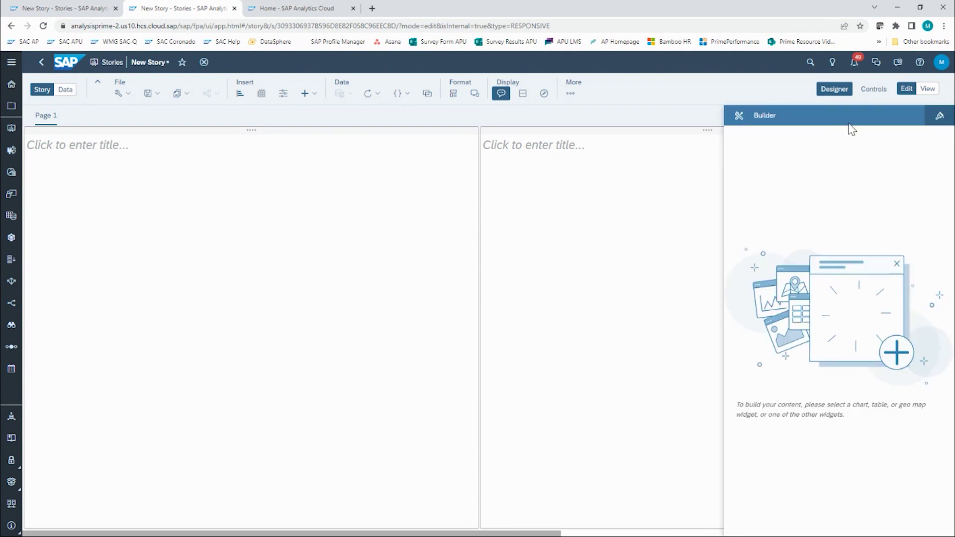
left_click(938, 120)
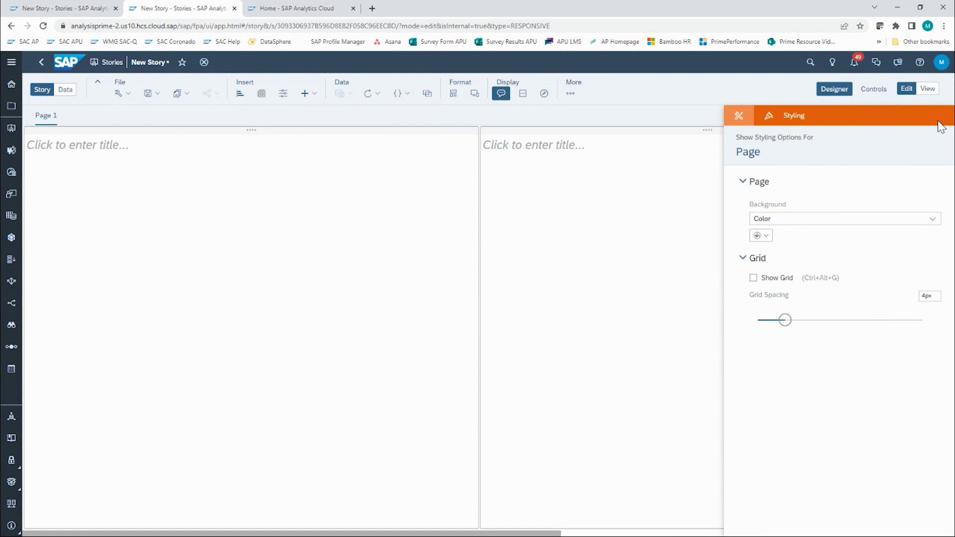
left_click(62, 13)
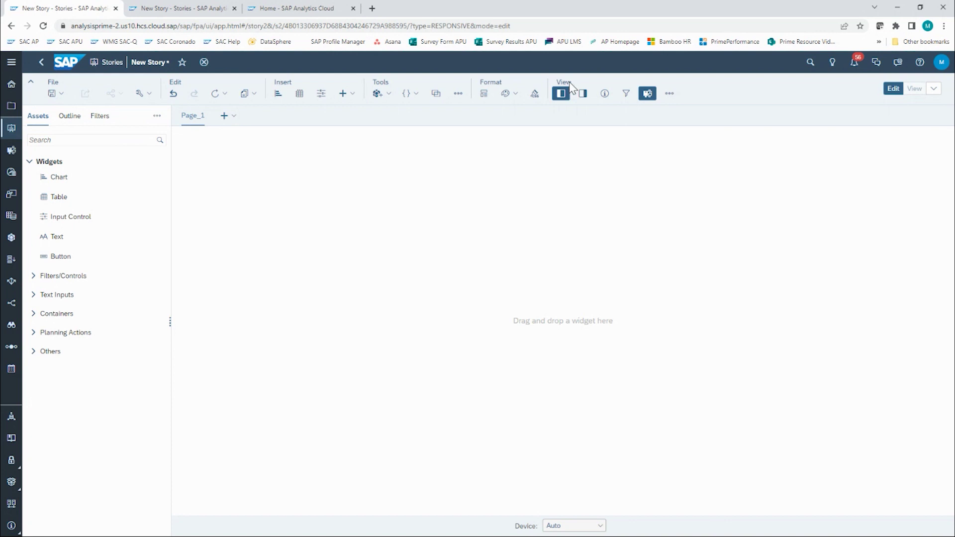
left_click(583, 95)
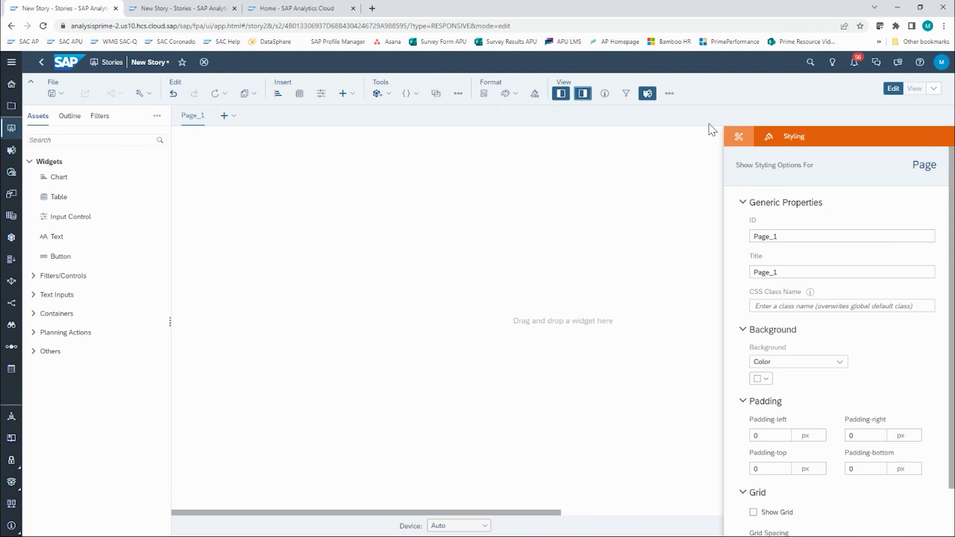
left_click(740, 137)
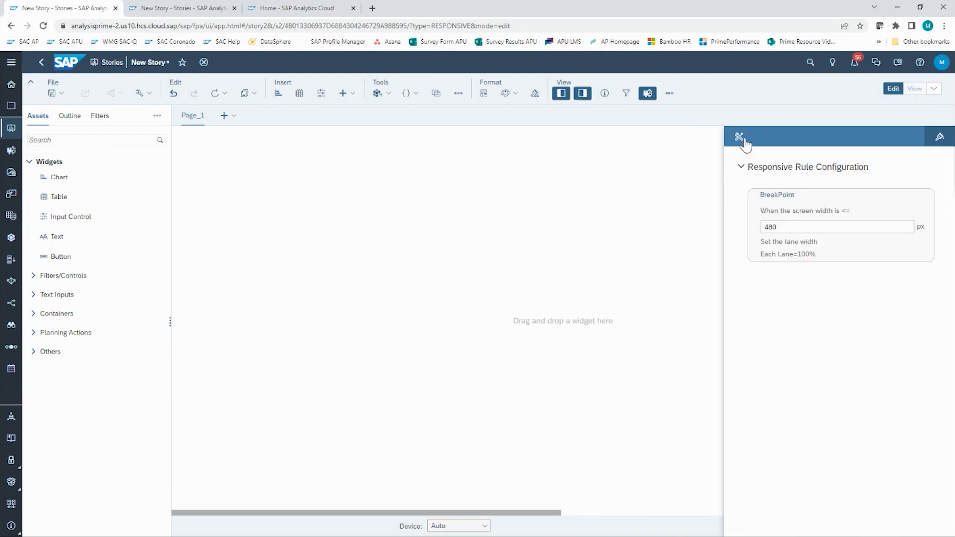
left_click(940, 140)
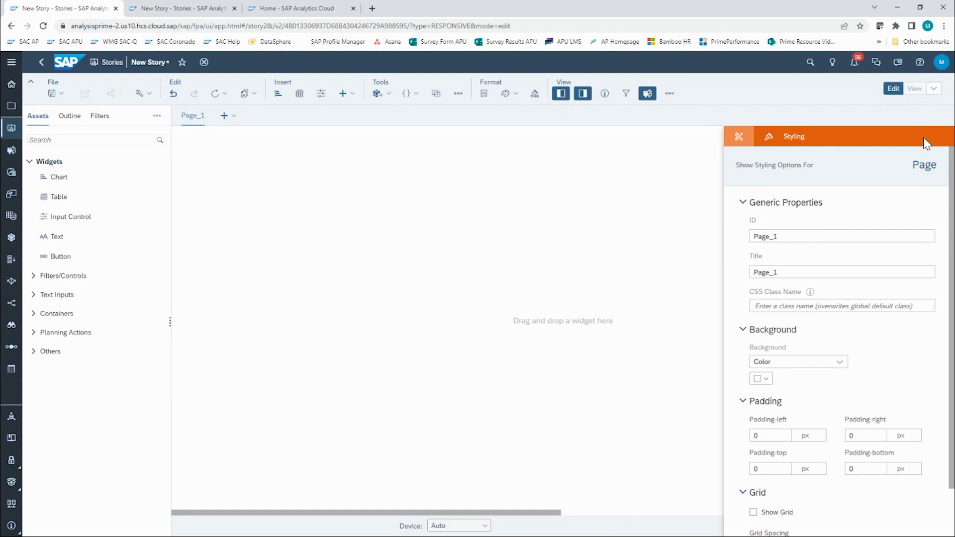
left_click(584, 99)
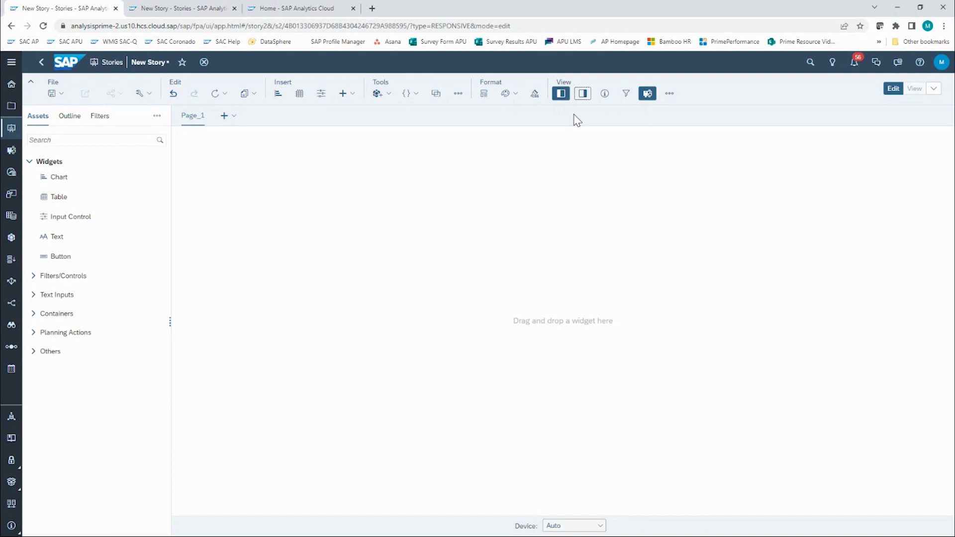
Toggle the Optimized story's side panel and show the widget Assets list.
left_click(561, 94)
left_click(561, 94)
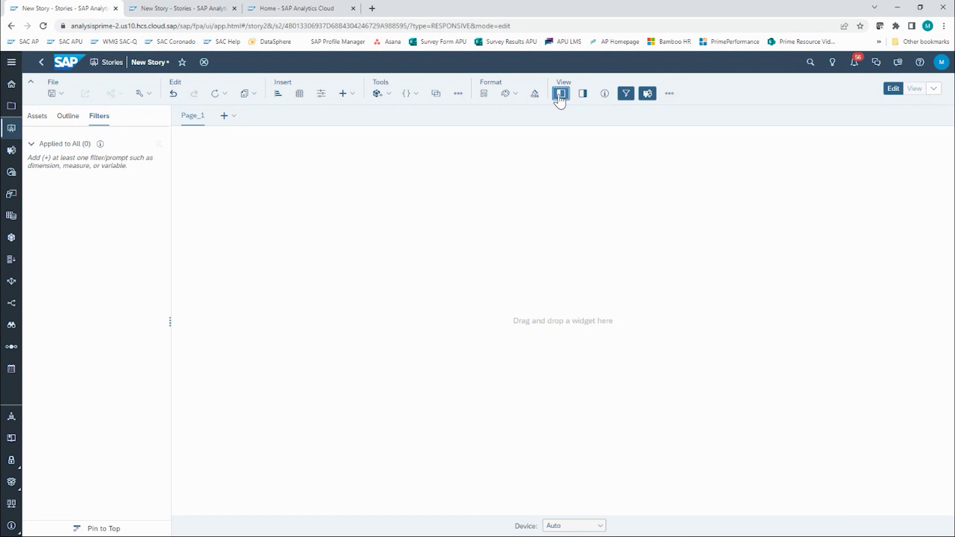
left_click(560, 97)
left_click(560, 96)
left_click(36, 117)
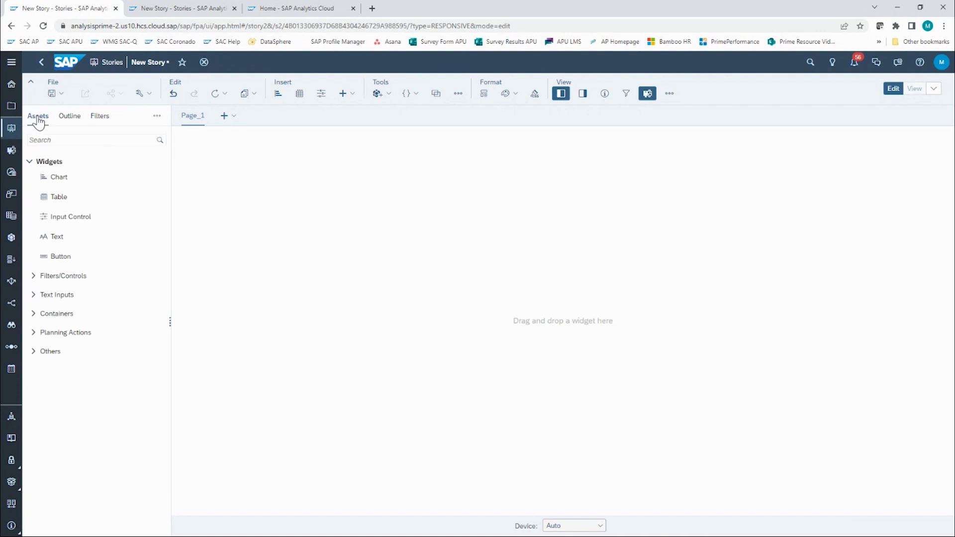
left_click(560, 95)
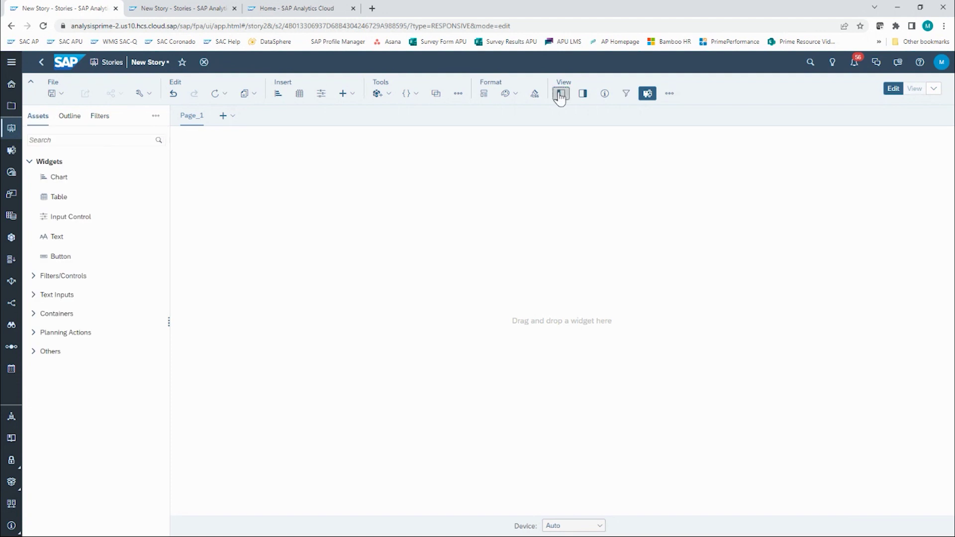
left_click(560, 95)
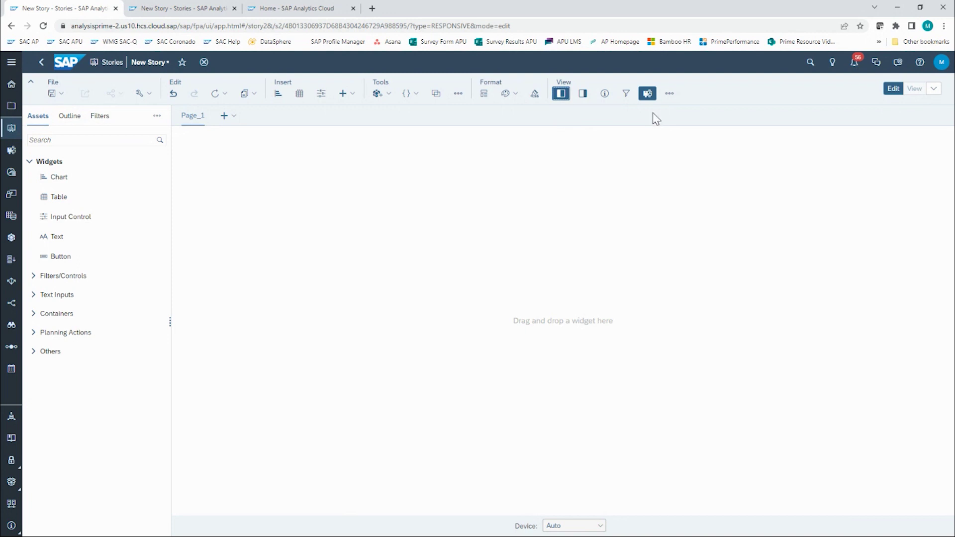
Turn Advanced Mode off to compare widgets, view its explanation, then turn it back on.
left_click(647, 94)
left_click(647, 93)
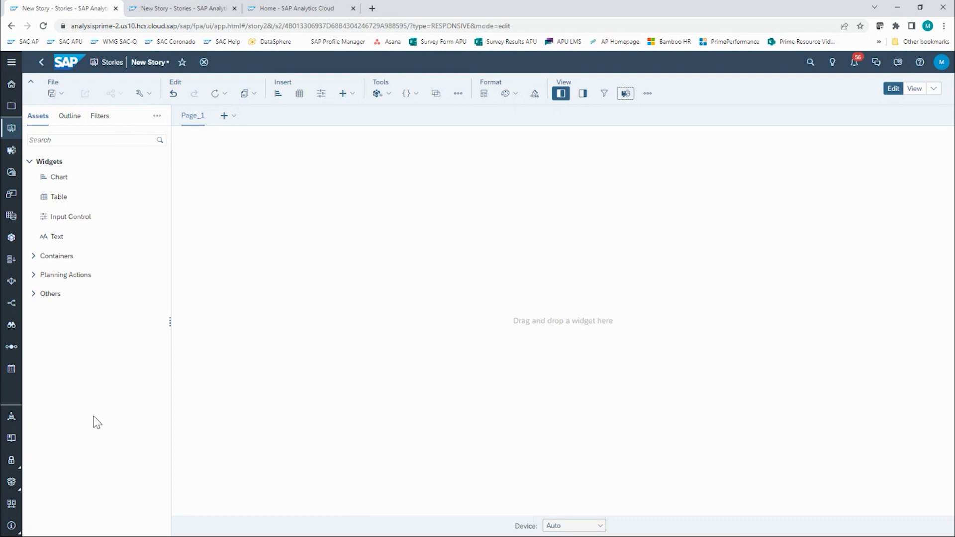
left_click(626, 95)
left_click(626, 94)
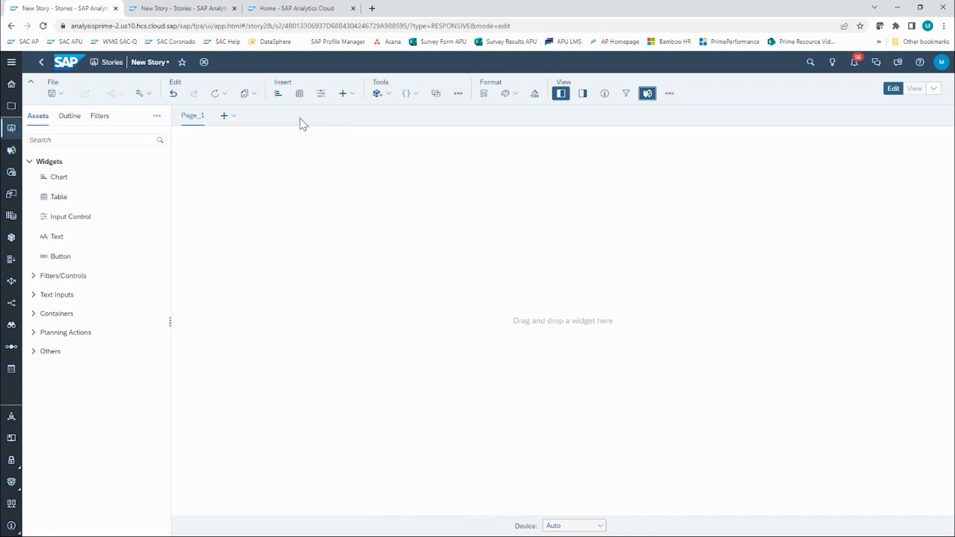
Close the Classic story's Styling panel, glance at the Optimized story, and return to Classic.
left_click(158, 14)
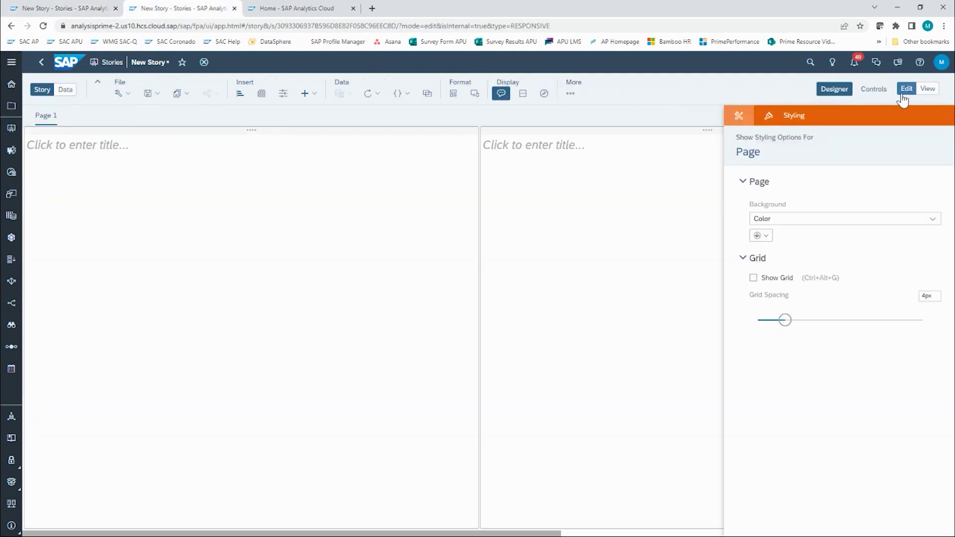
left_click(829, 93)
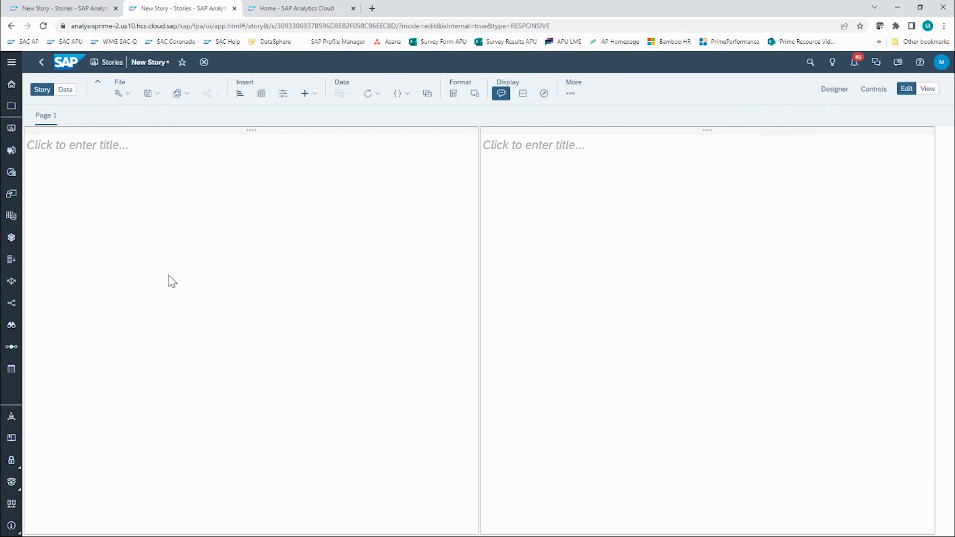
left_click(58, 10)
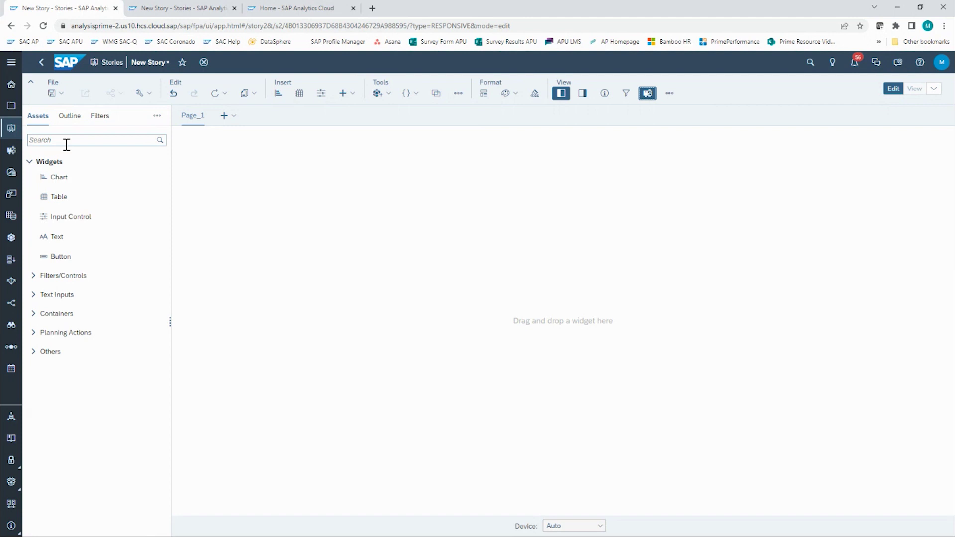
left_click(165, 11)
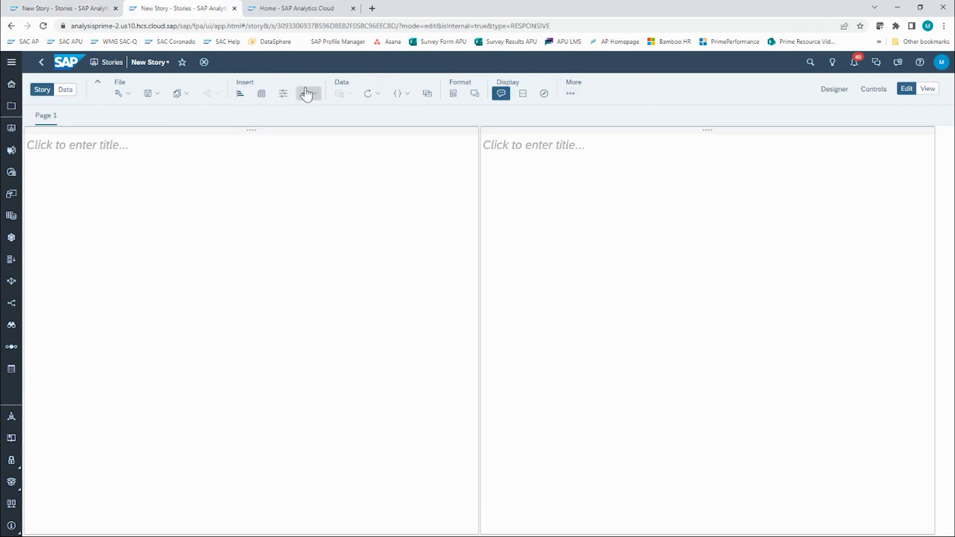
Try adding a chart in the Classic and Optimized stories, cancelling each model or dataset prompt.
left_click(241, 94)
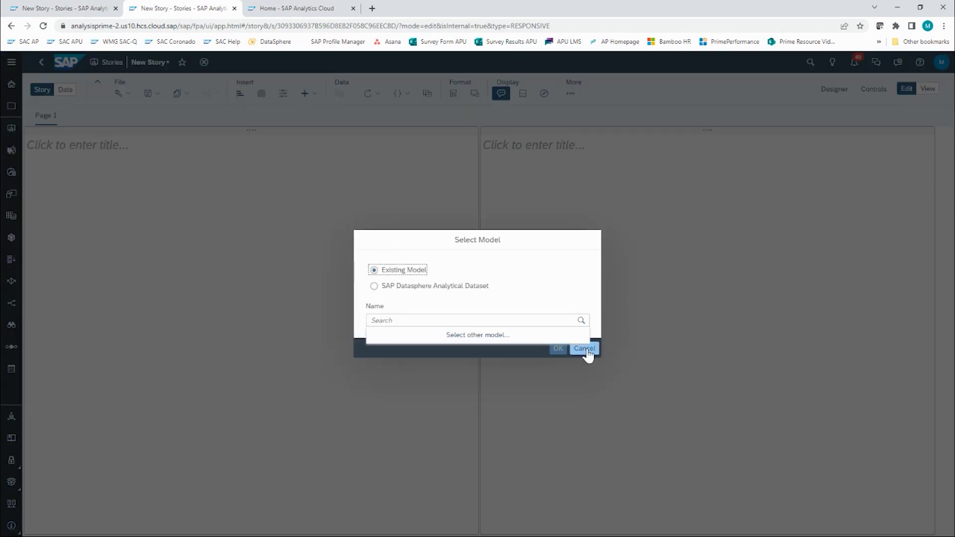
left_click(75, 9)
left_click_drag(68, 256, 398, 449)
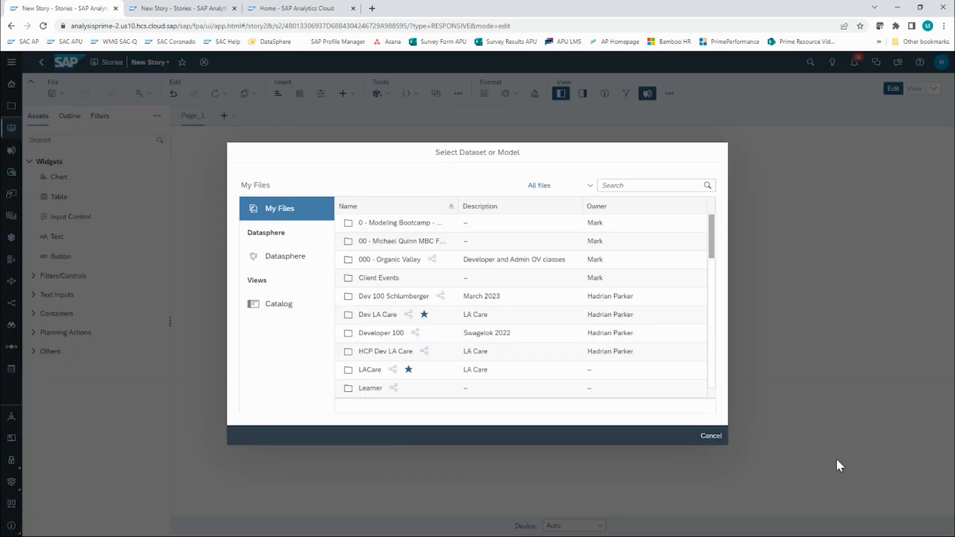
left_click(710, 436)
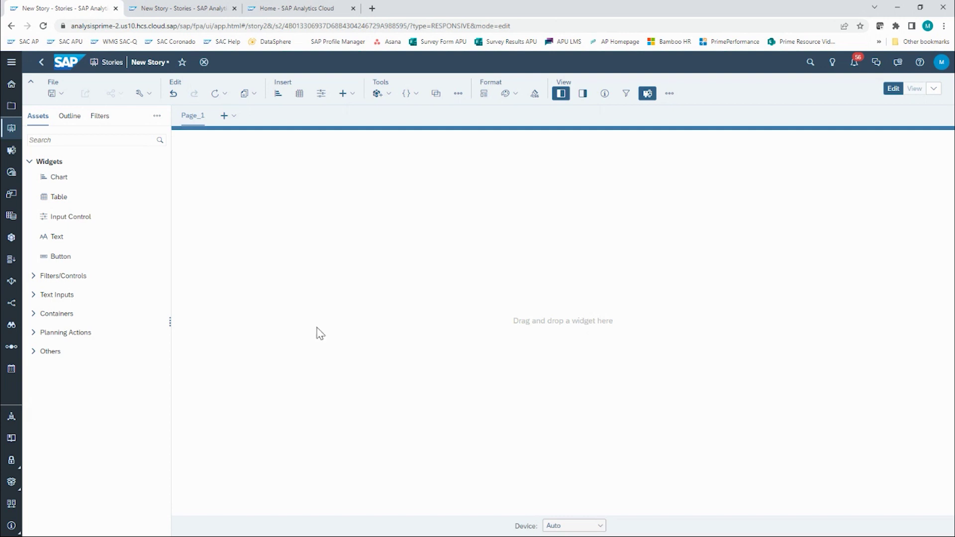
left_click(583, 94)
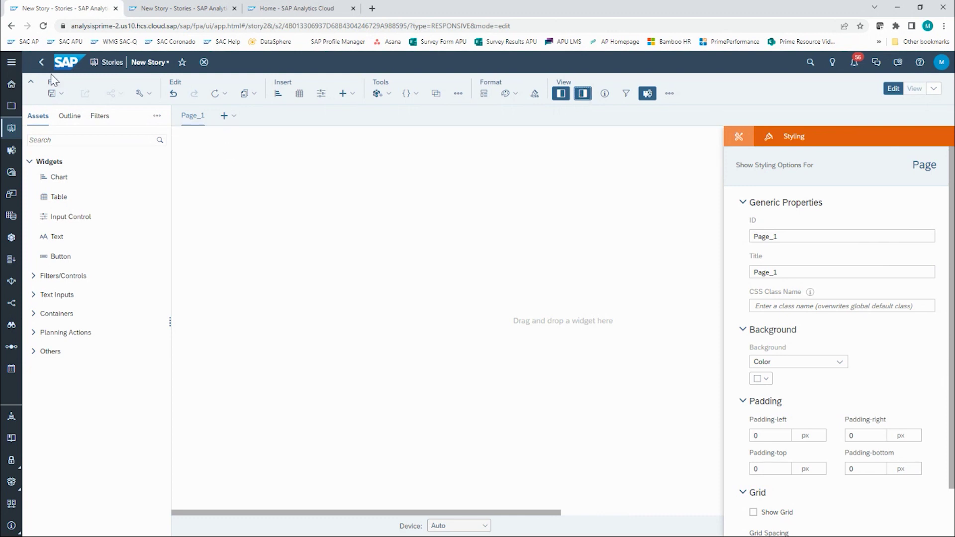
Switch to the SAP Analytics Cloud Home page tab.
left_click(311, 10)
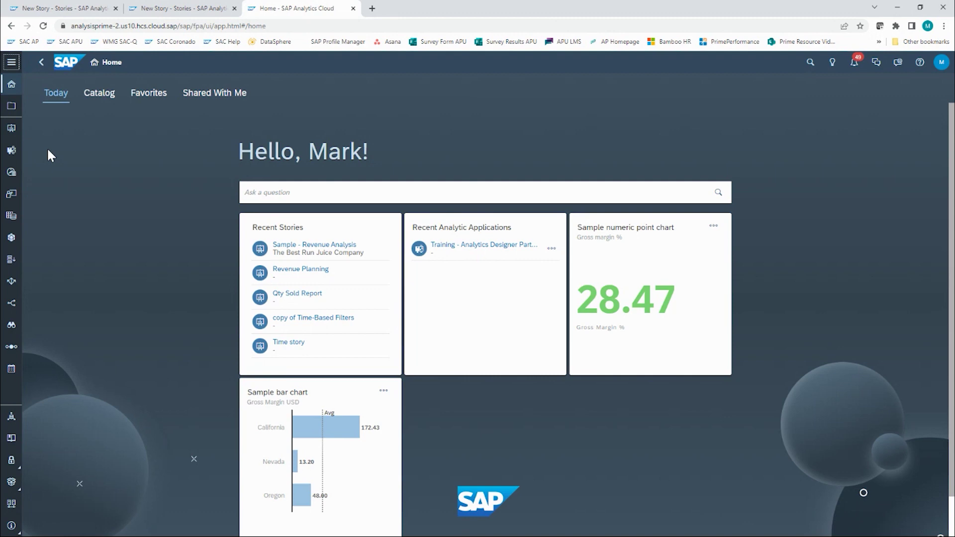
Expand the navigation bar and go to Analytic Applications.
left_click(14, 68)
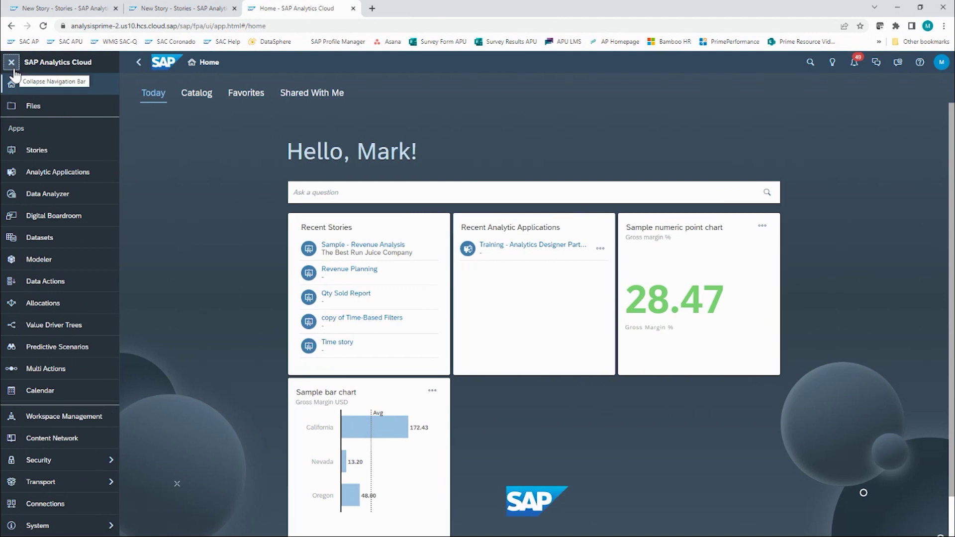
left_click(38, 177)
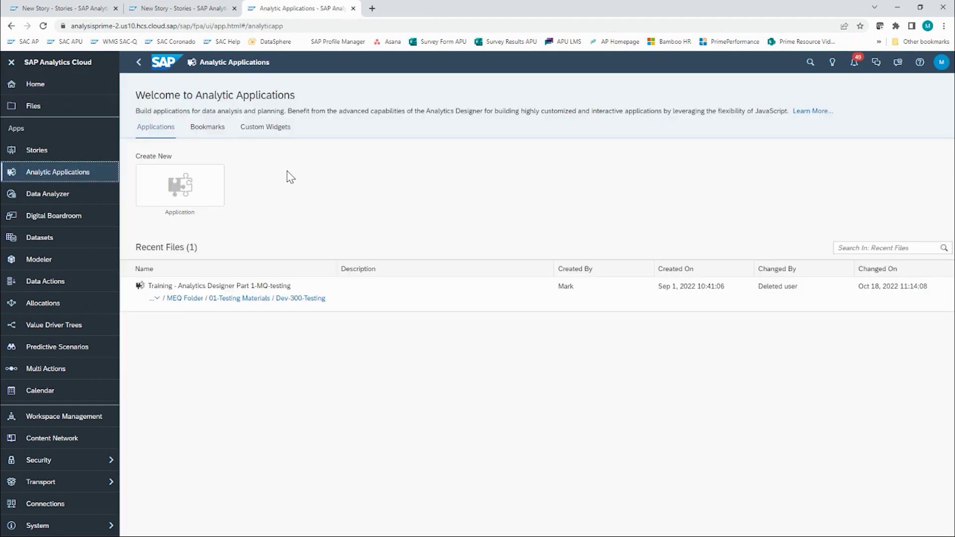
Start a new Application in Optimized Design Experience, then pick Responsive on the Stories page it opens.
left_click(174, 188)
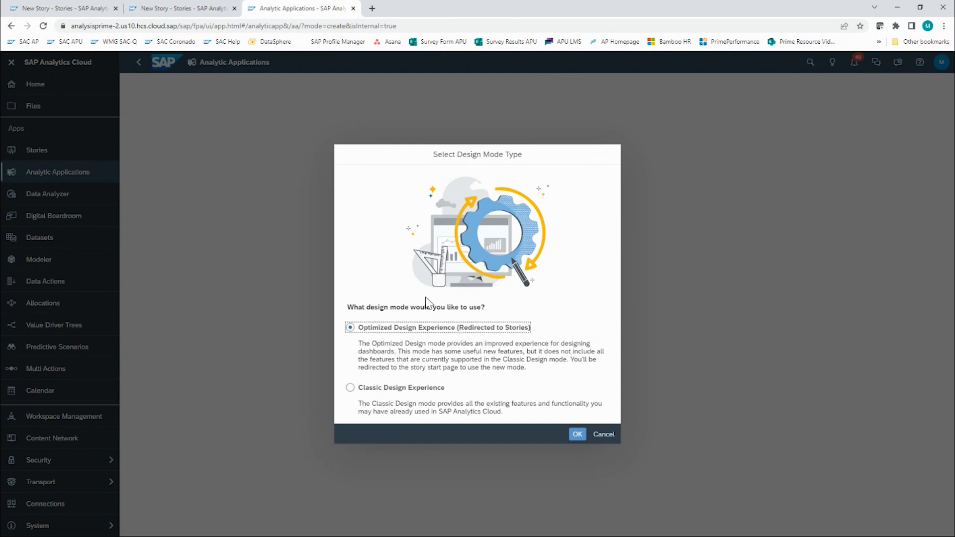
left_click(577, 436)
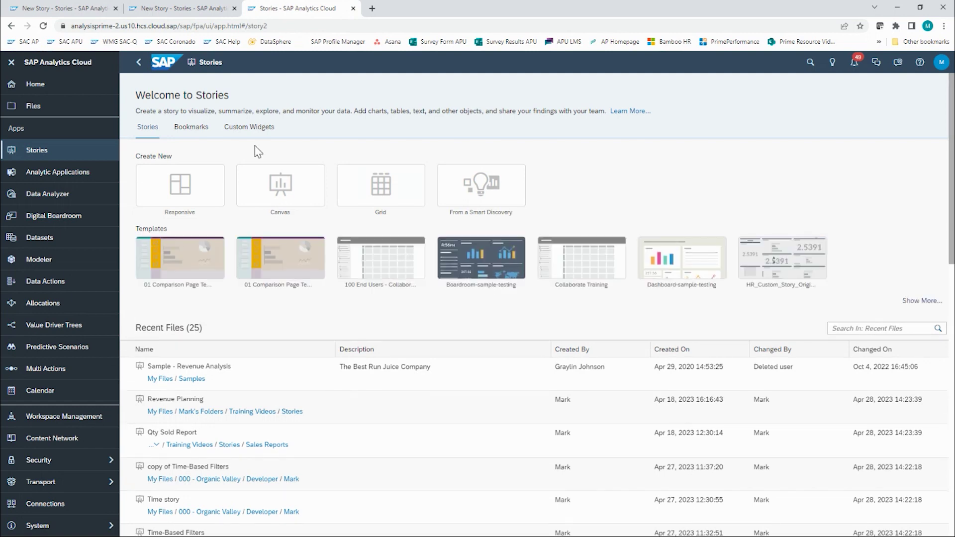
left_click(182, 186)
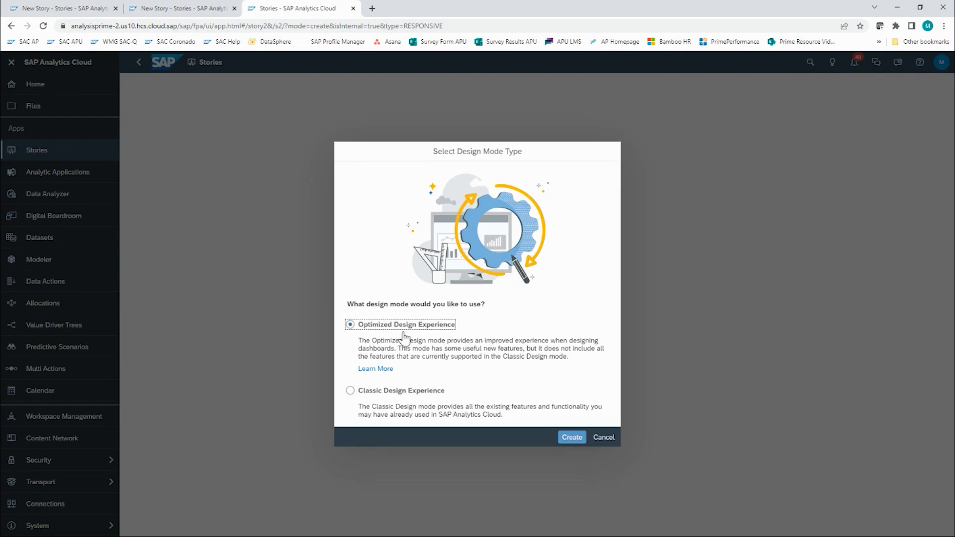
Start a new analytic application from the Application tile in Classic Design Experience.
key("Escape")
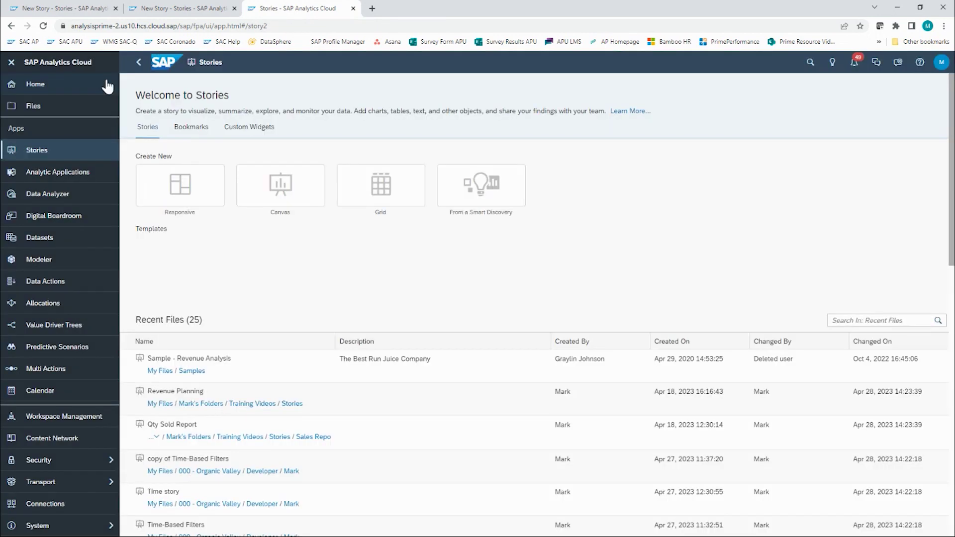
left_click(54, 174)
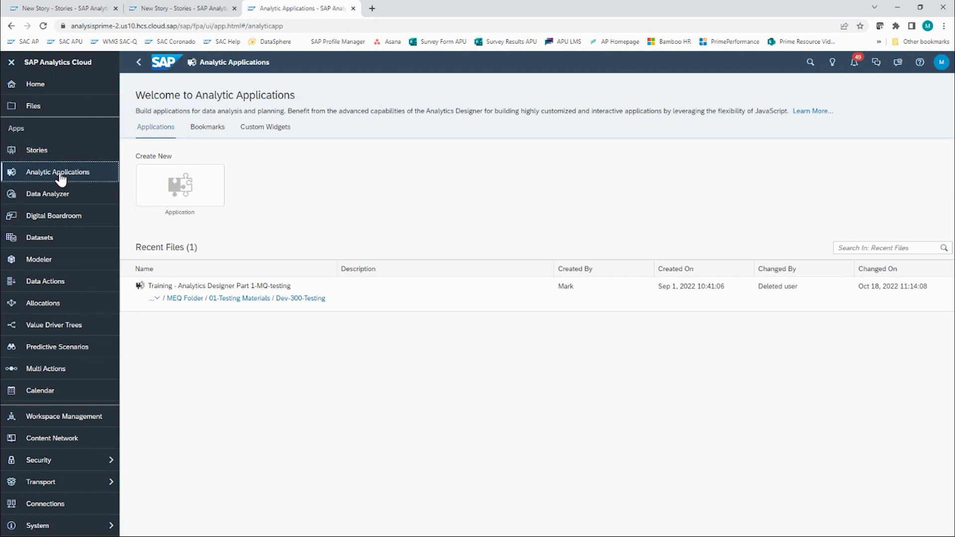
left_click(179, 188)
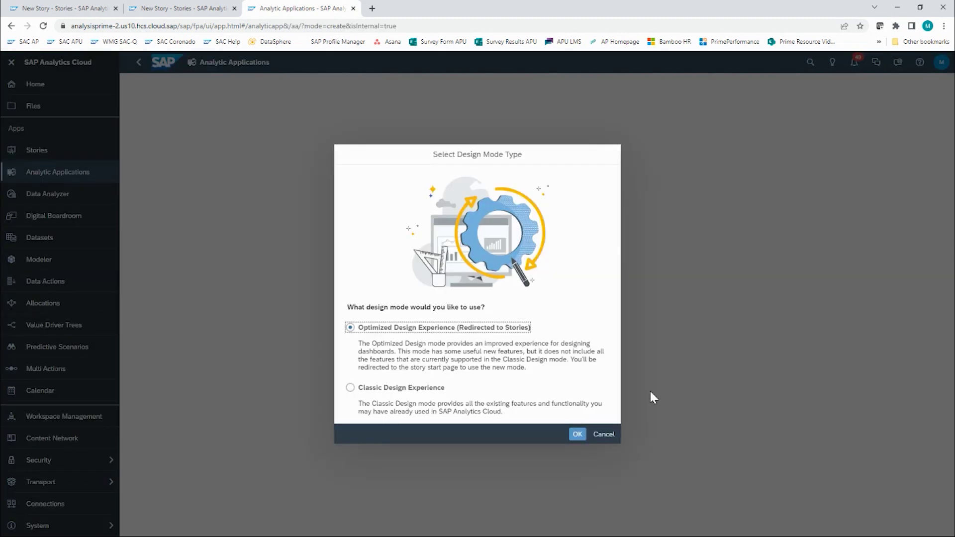
left_click(350, 389)
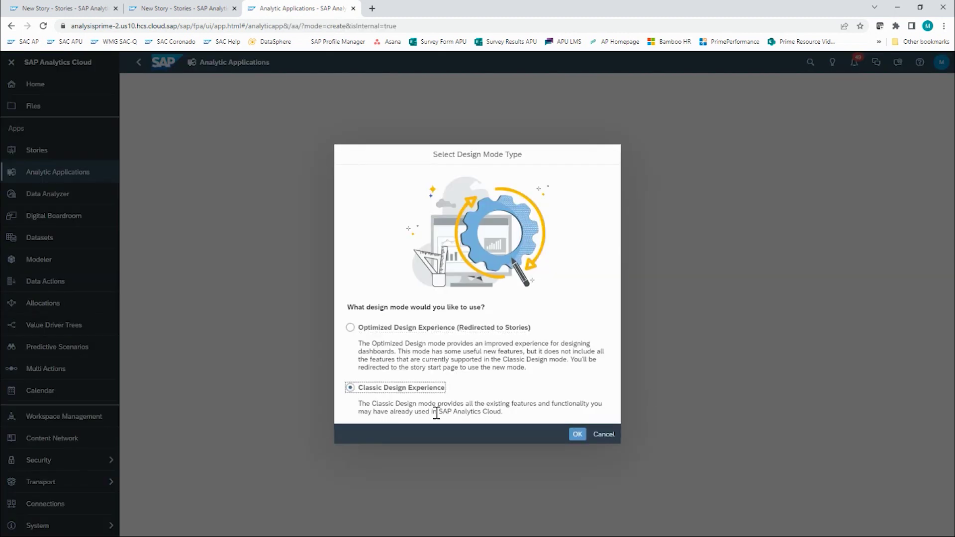
left_click(577, 435)
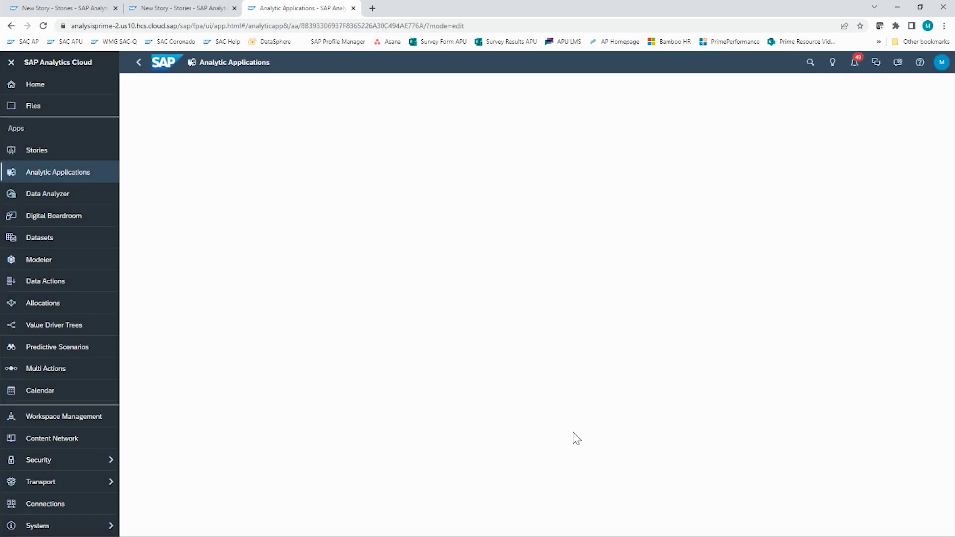